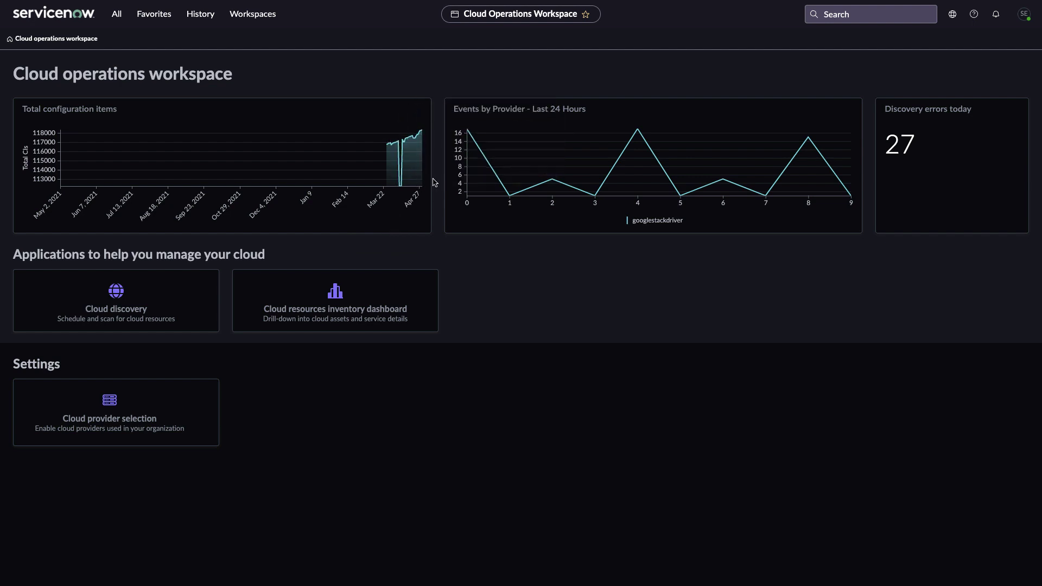
Step: Deselect IBM, OCI, OpenStack, VMware and RHV in cloud provider selection and save the choices
mouse_move(420, 134)
click(112, 422)
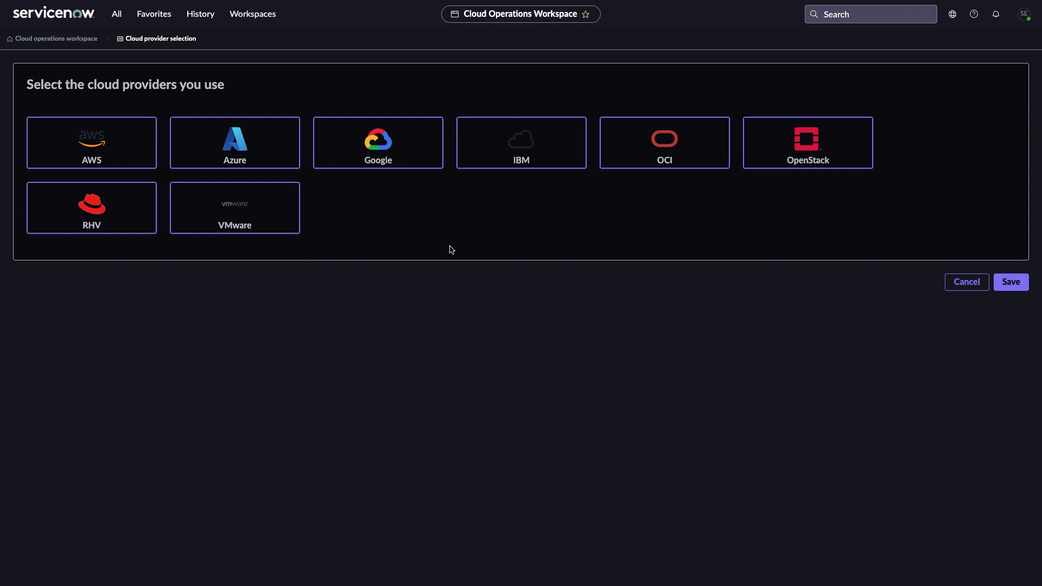
click(534, 153)
click(613, 151)
click(767, 155)
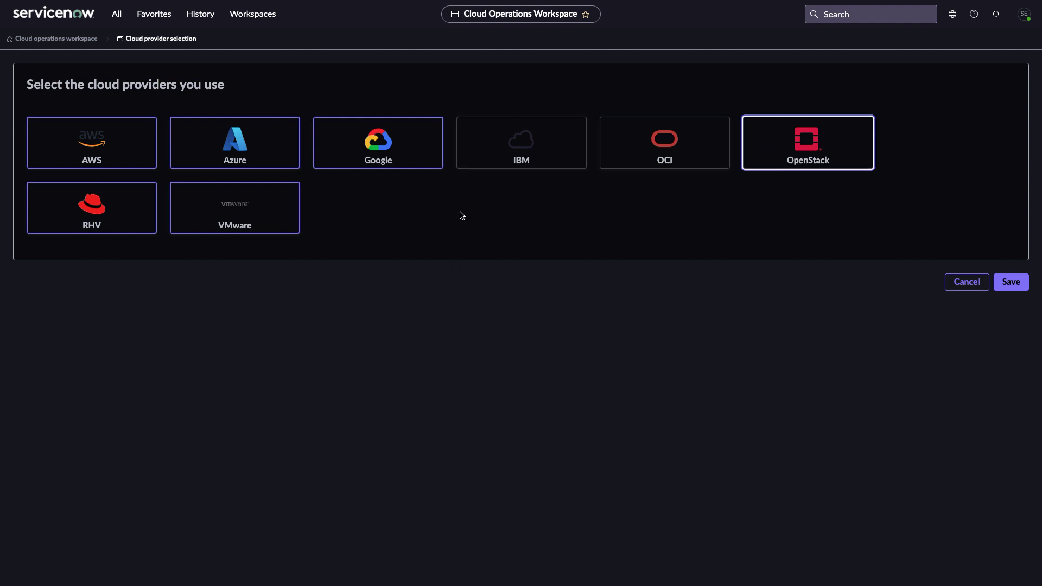
click(263, 220)
click(95, 217)
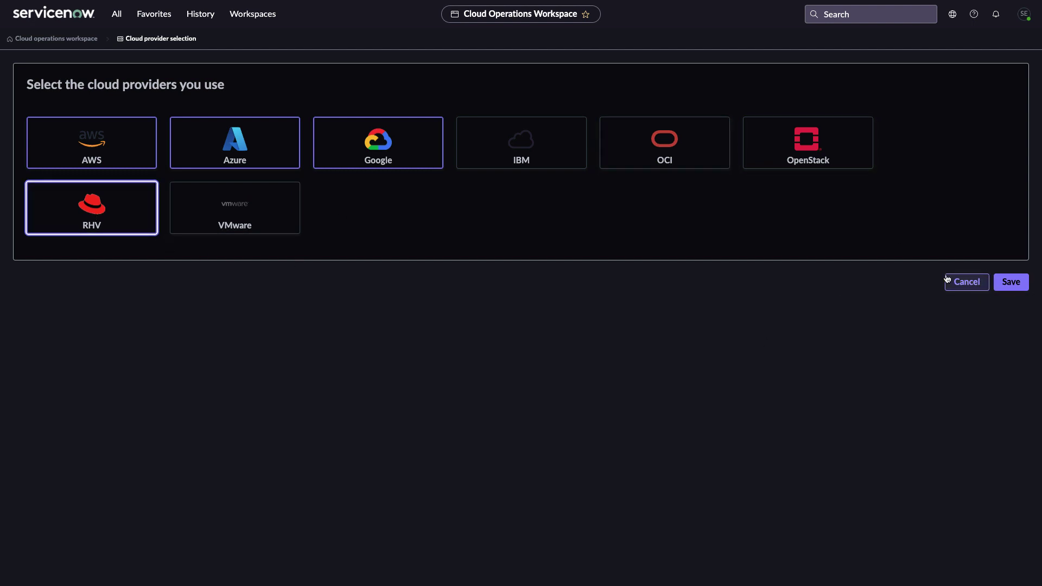
click(1021, 283)
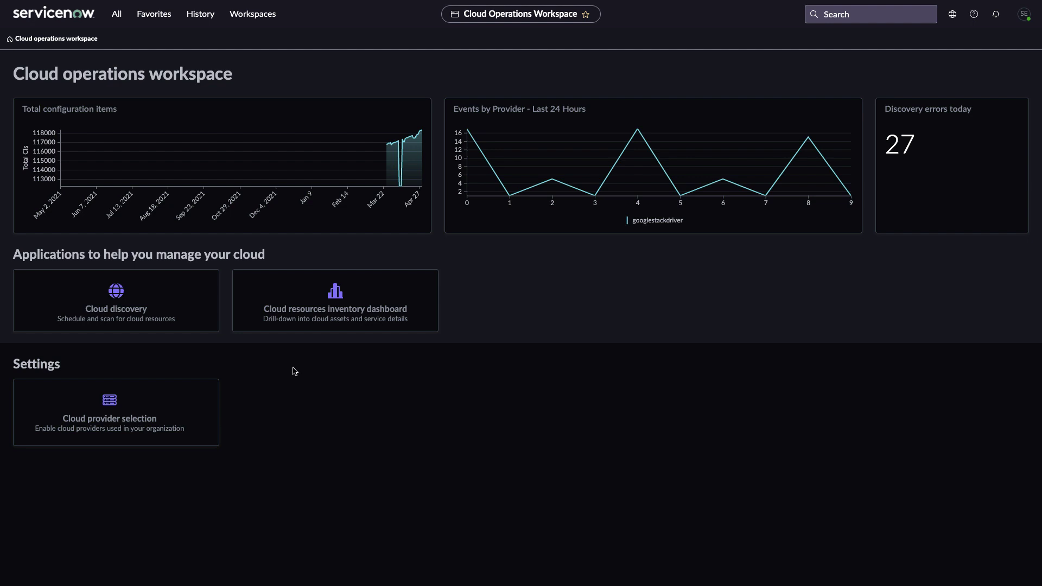
Step: Open the Cloud discovery dashboard and review its runs, schedules, errors and credential counts
click(122, 314)
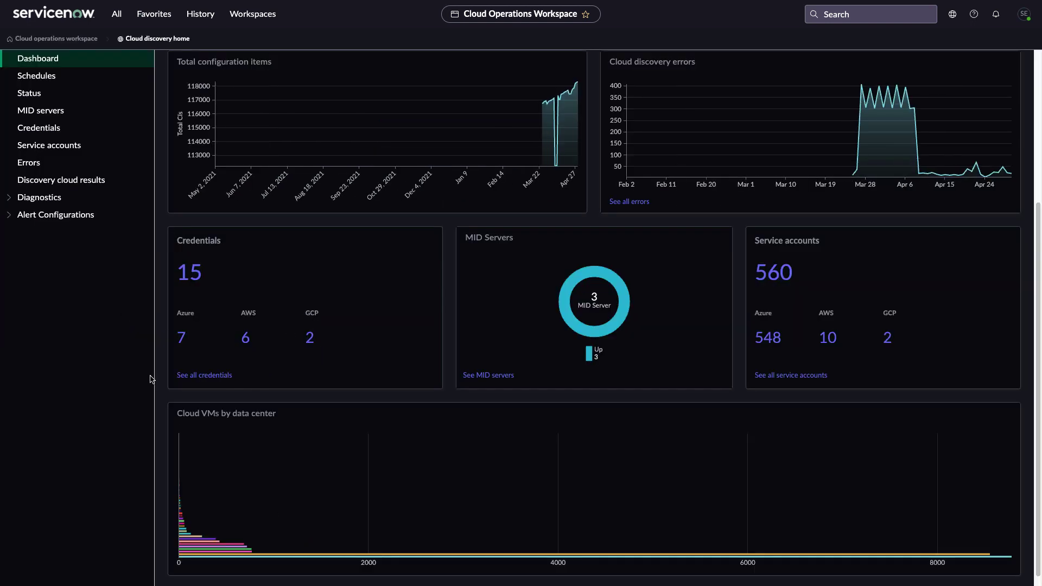
scroll(357, 330, up, 4)
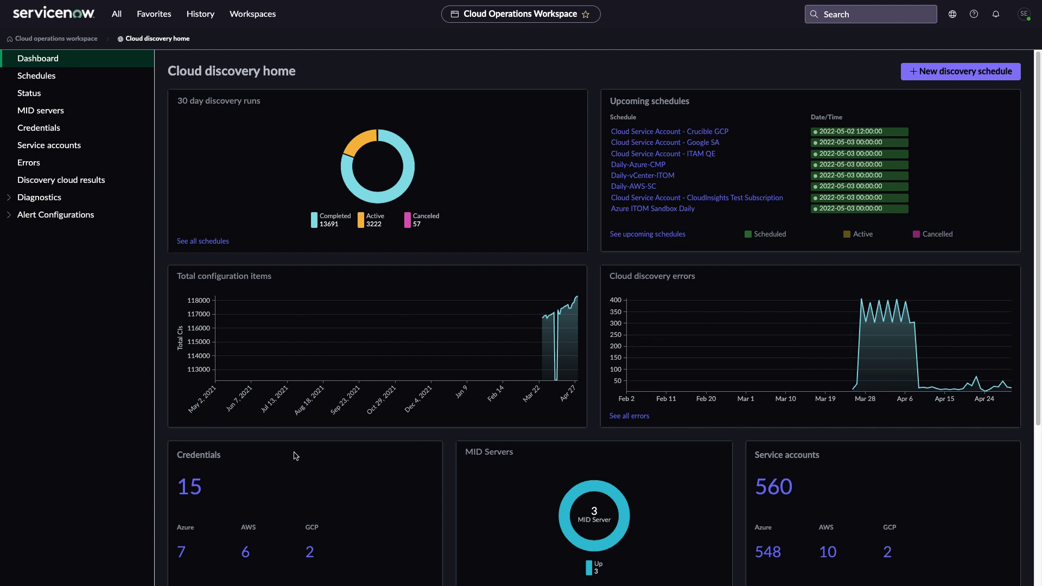
scroll(186, 404, down, 1)
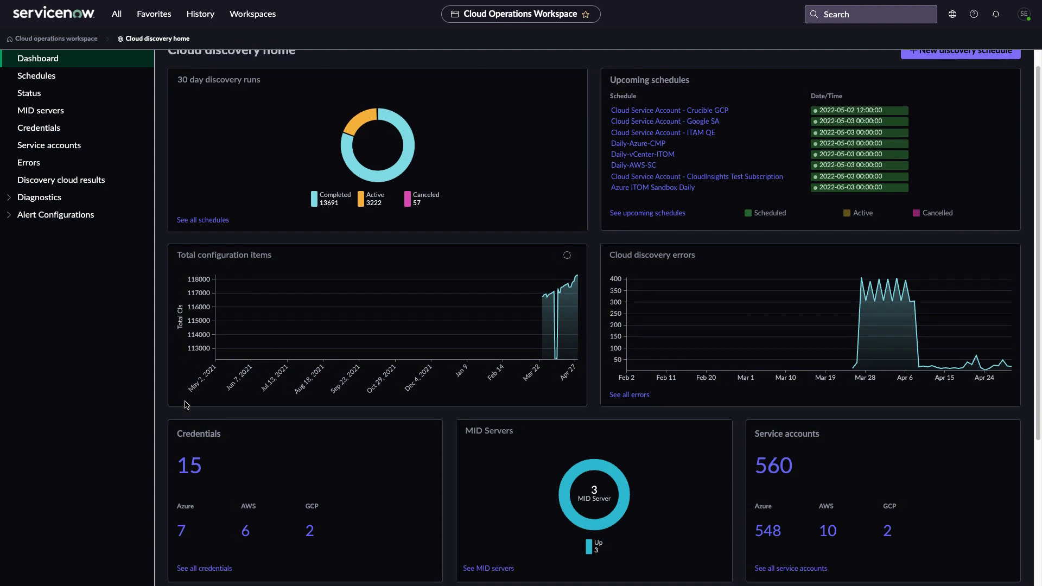
scroll(198, 401, down, 1)
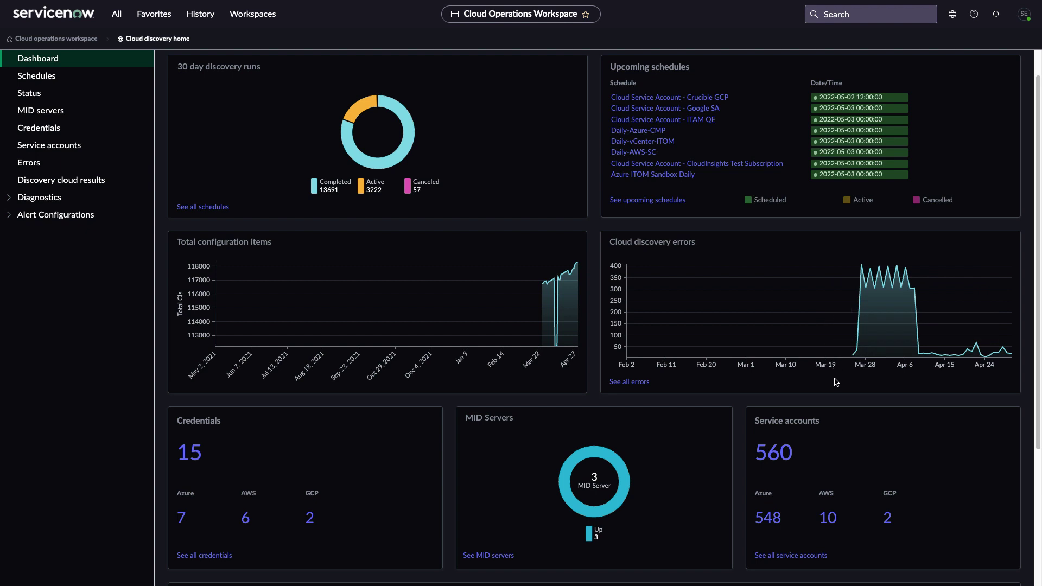
scroll(849, 374, down, 1)
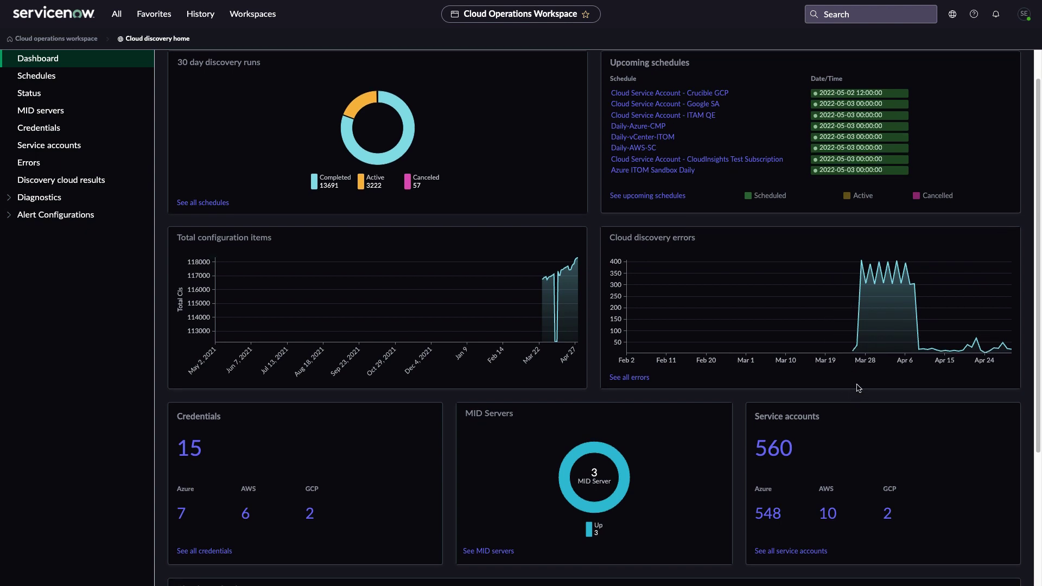
mouse_move(862, 268)
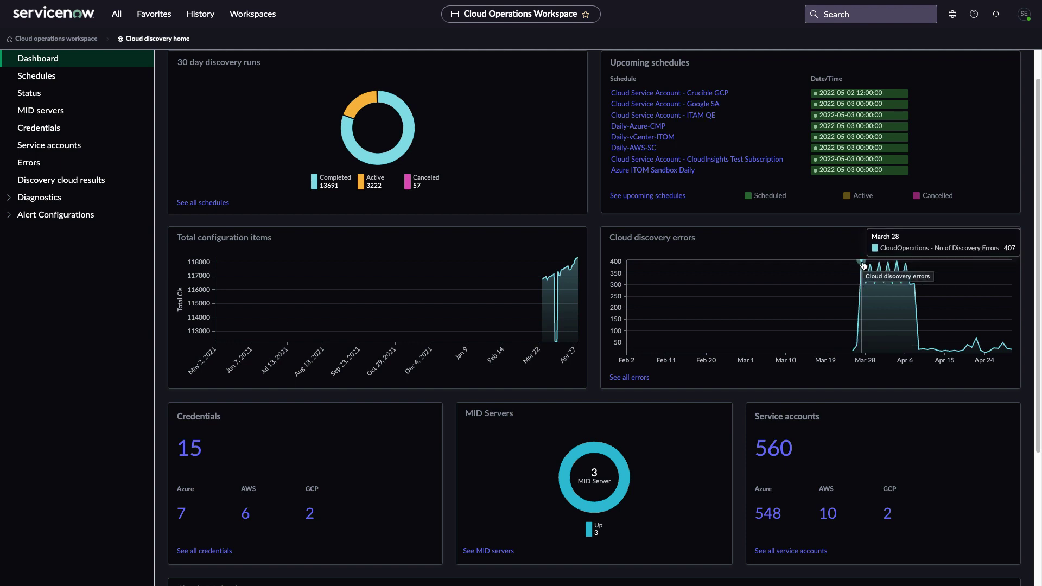
scroll(398, 448, down, 2)
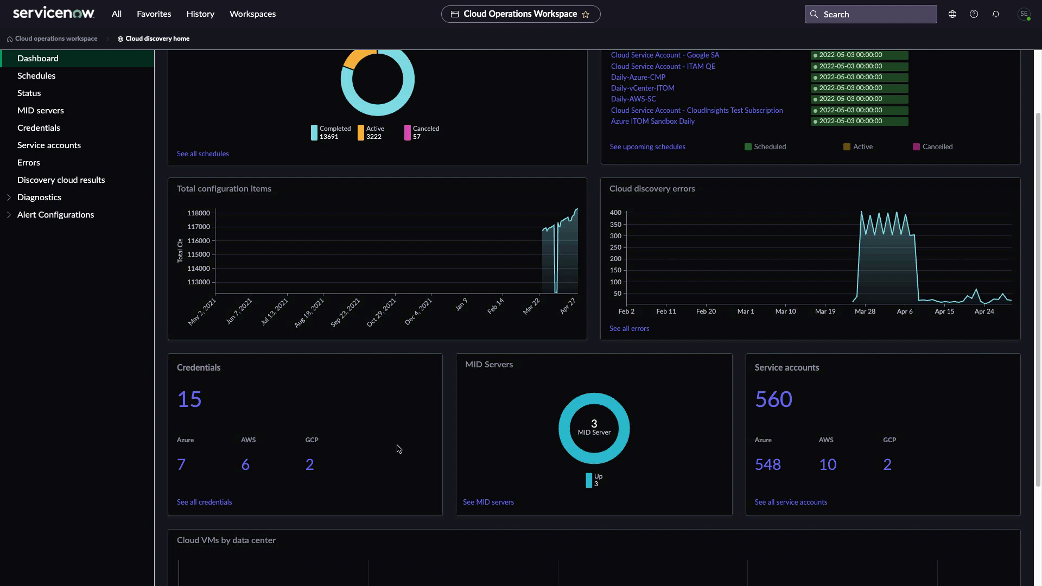
scroll(398, 445, down, 1)
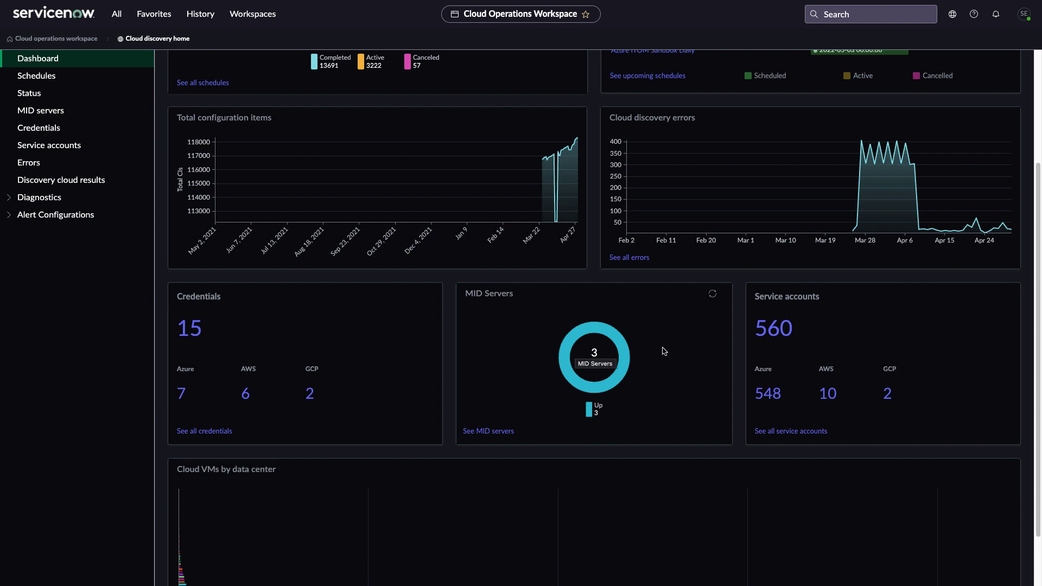
scroll(811, 373, down, 1)
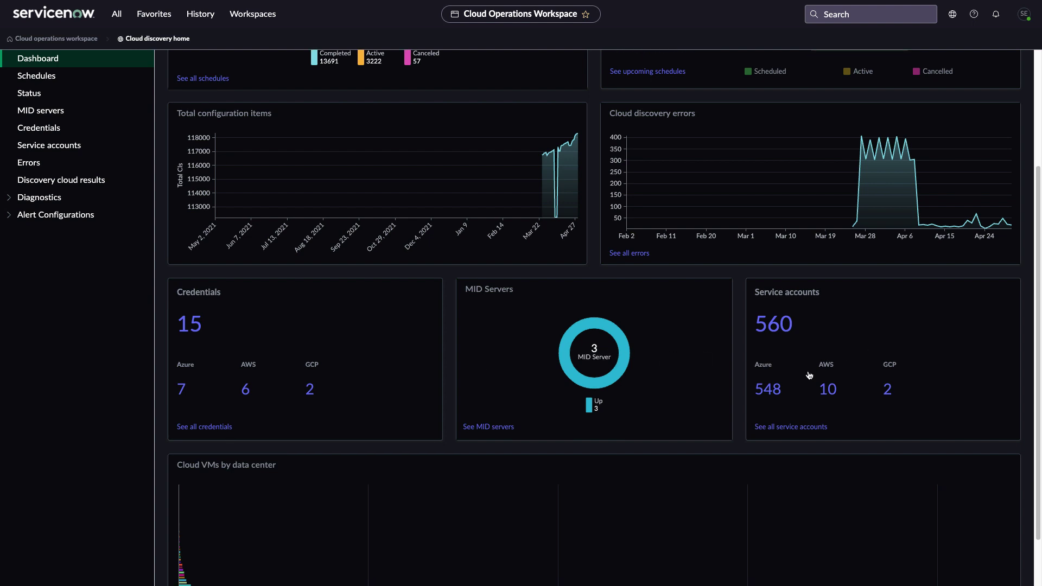
scroll(768, 402, down, 1)
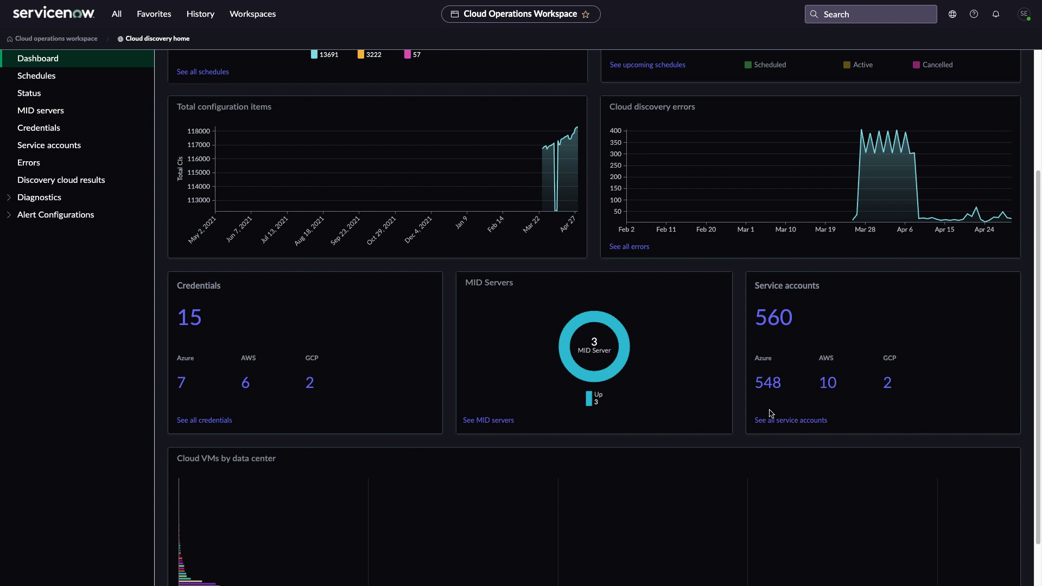
scroll(554, 536, down, 2)
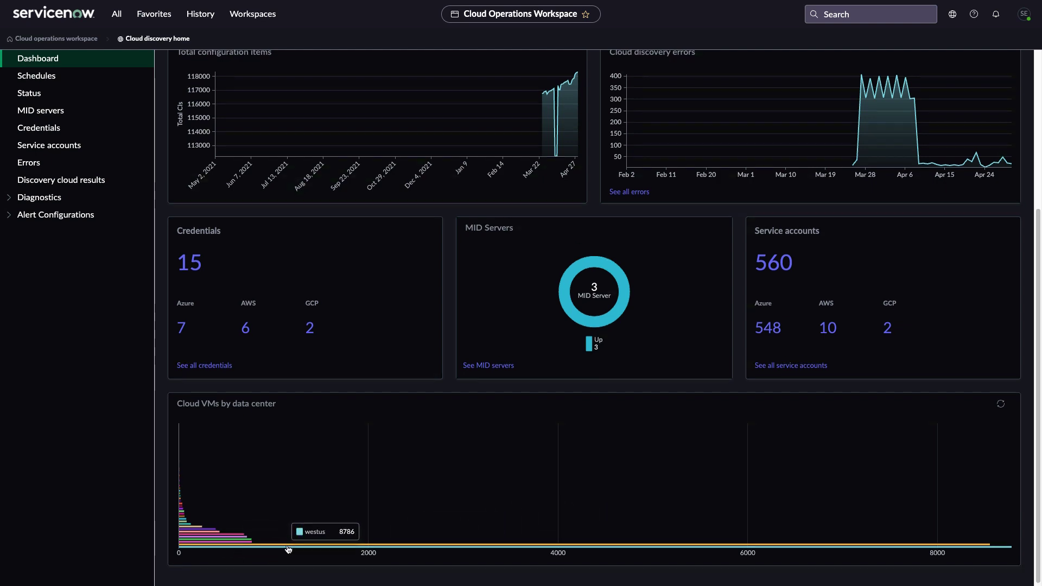
scroll(288, 549, up, 5)
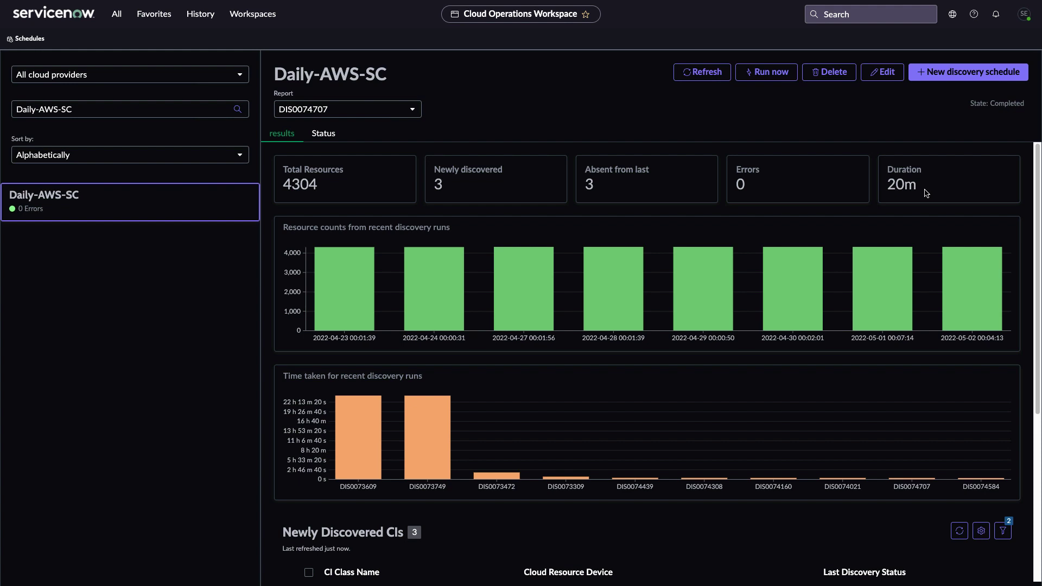
Step: Scroll down the Daily-AWS-SC schedule results to view its recent run charts
scroll(494, 451, down, 1)
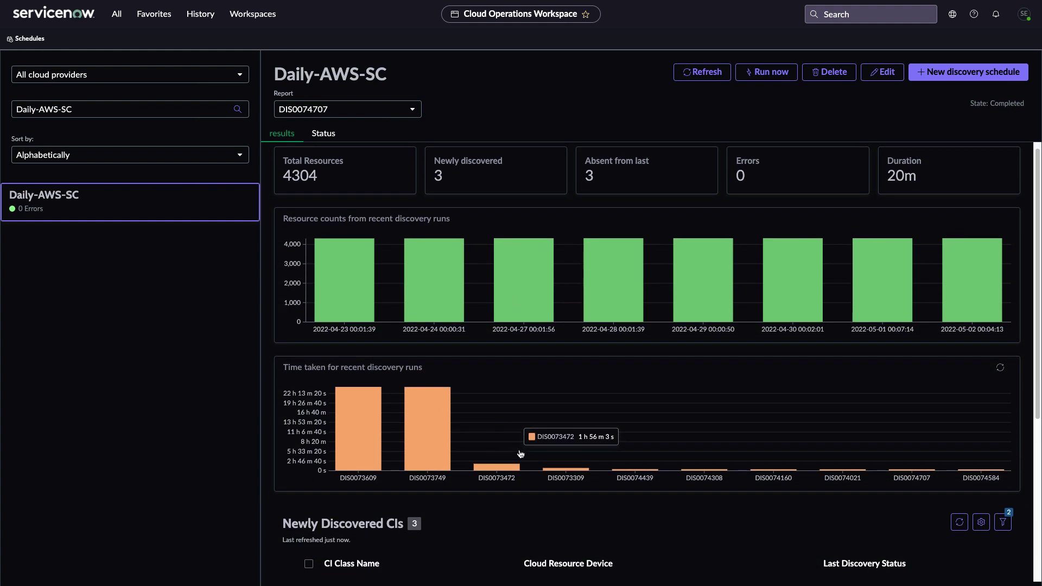
mouse_move(348, 310)
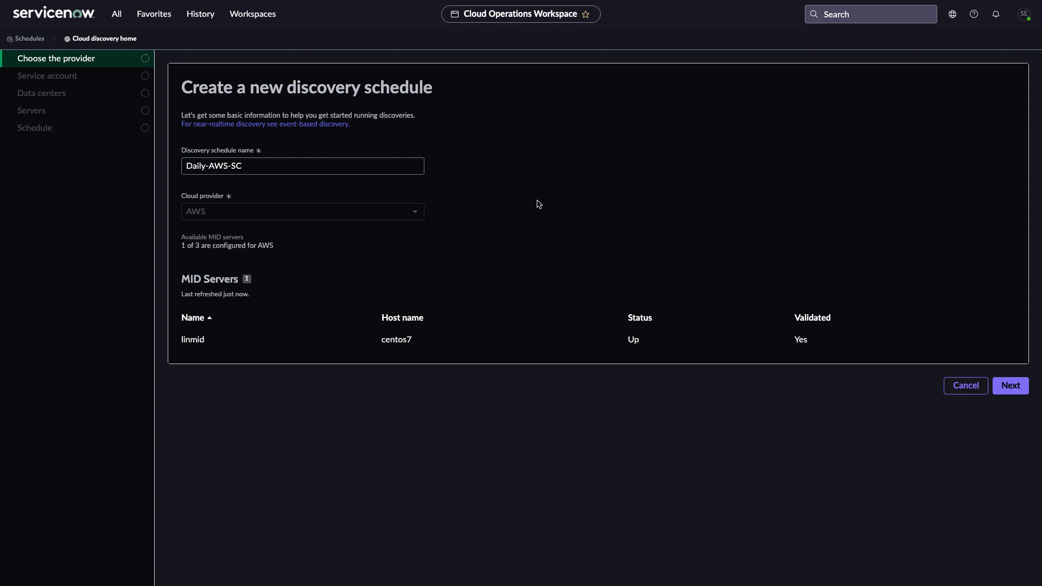
click(265, 165)
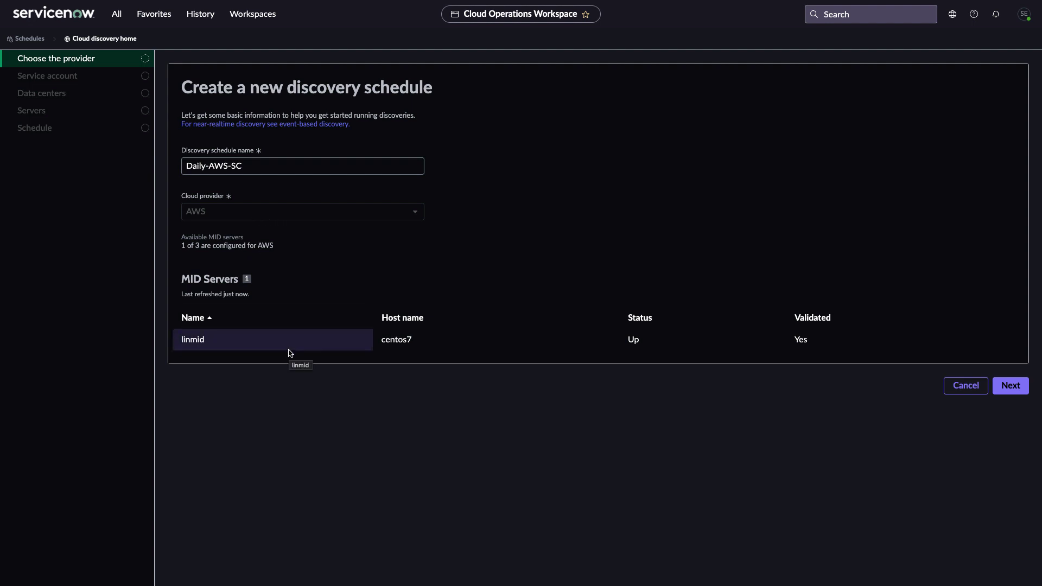
Step: Advance the schedule wizard to the Service account step, keeping SC-EMEA-SvcAccnt
click(1012, 386)
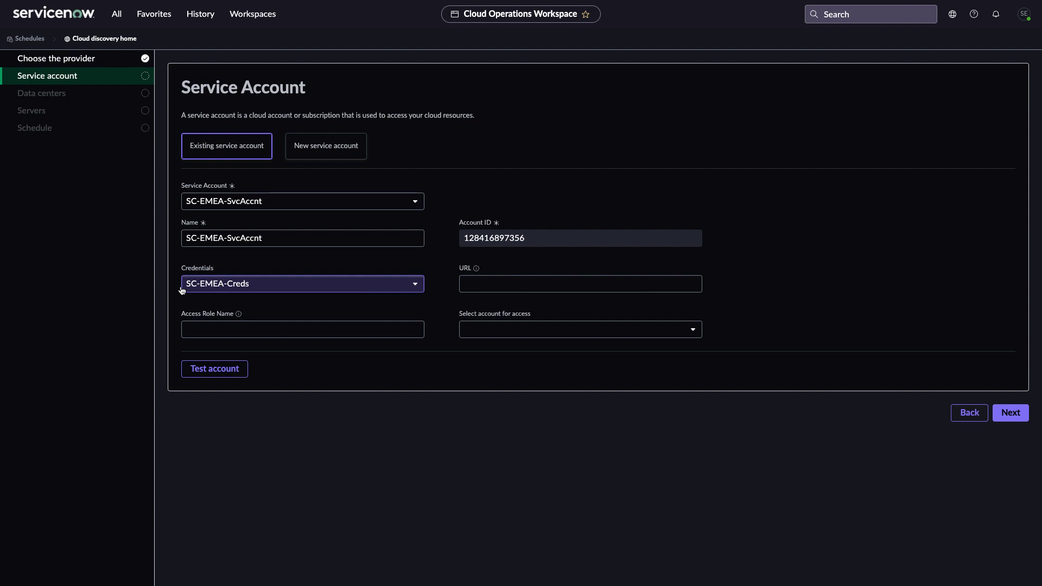
Step: Continue past Service account and data centers us-west-1 and us-west-2 to the Servers step
click(1007, 413)
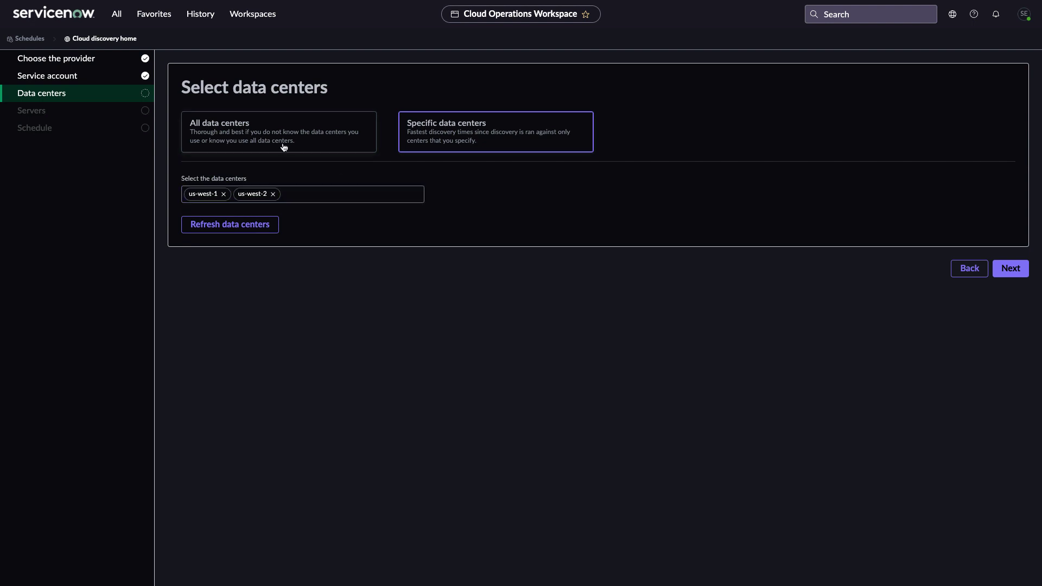
click(1004, 271)
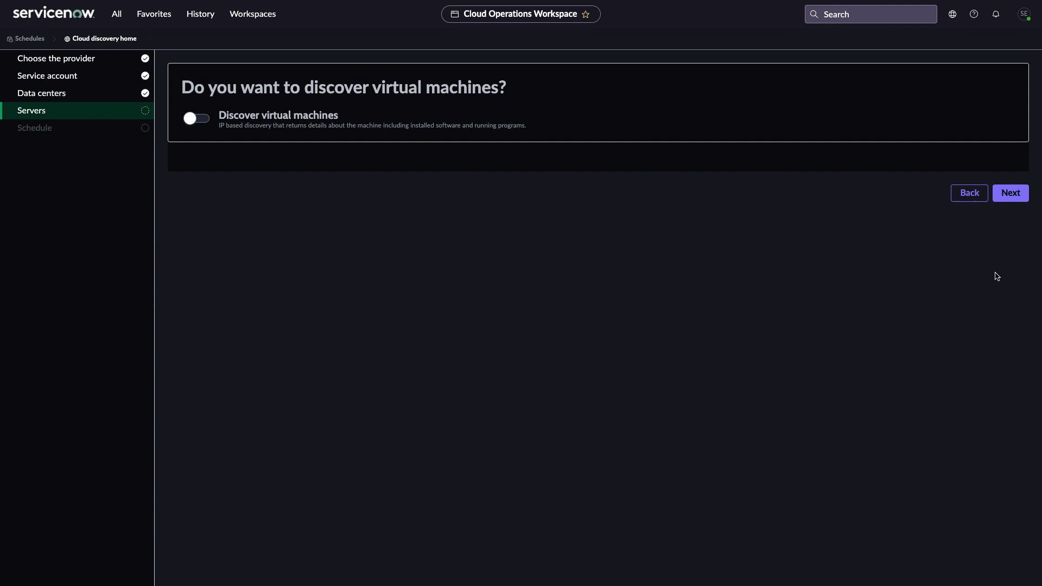
Step: Leave virtual machine discovery off, view the Daily 12:00 PM schedule step, then return to Schedules
click(1012, 194)
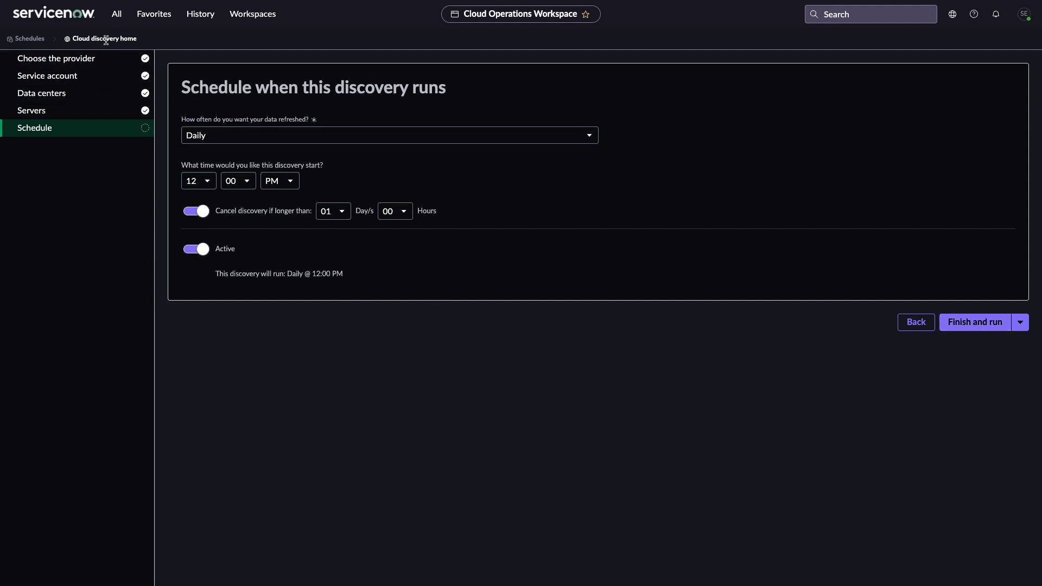
click(37, 39)
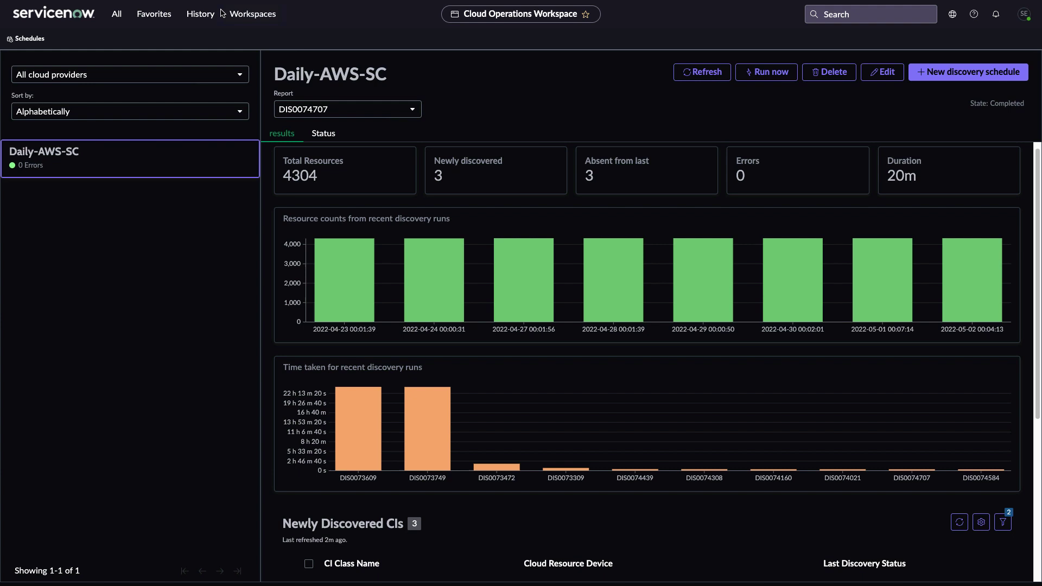
Step: Use the Workspaces menu to return to the Cloud Operations Workspace home page
click(253, 14)
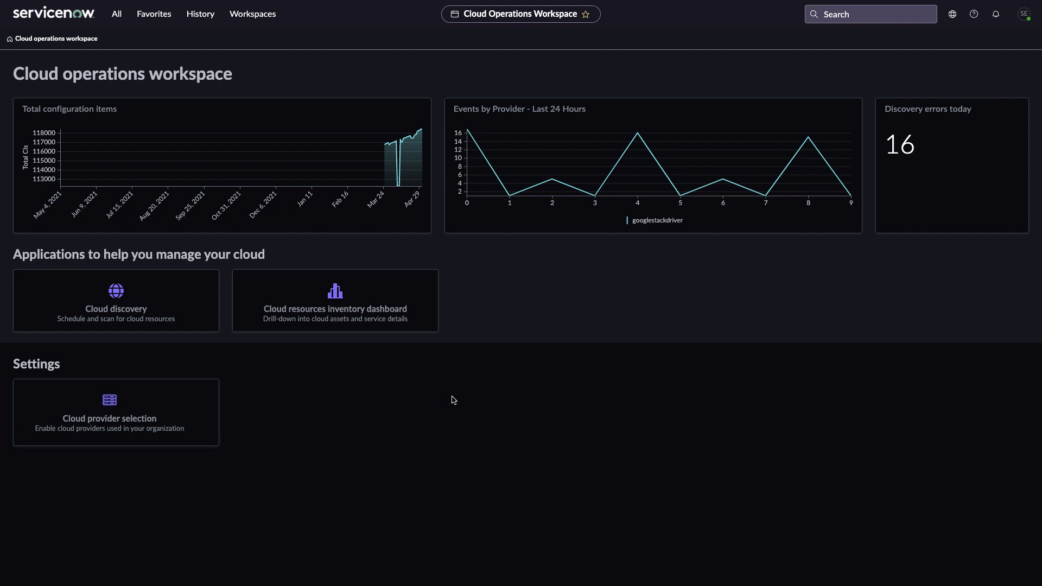
Step: Open the Cloud resources inventory dashboard and scroll down to Incoming events and back
click(344, 316)
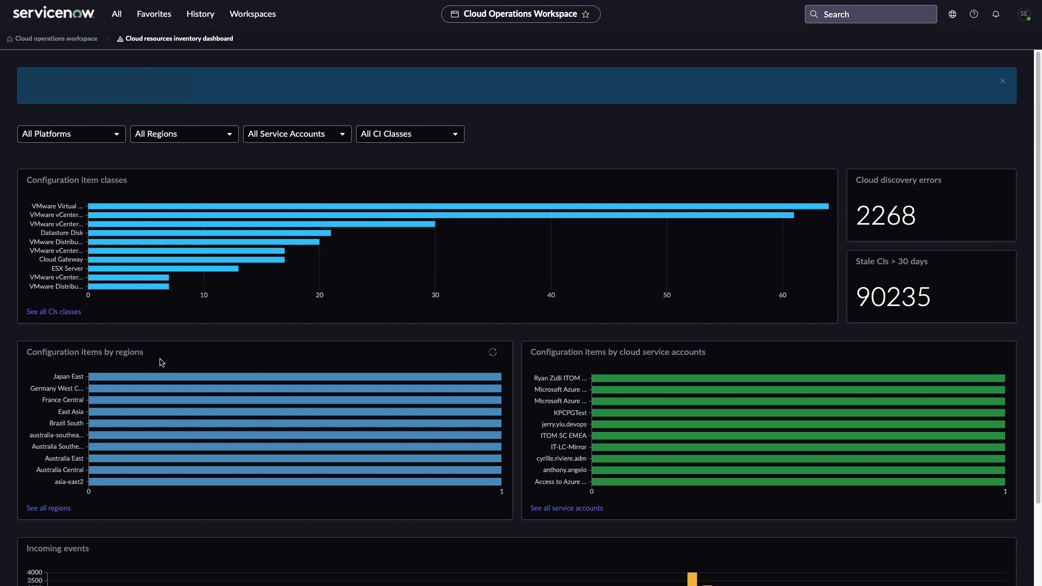
scroll(343, 415, down, 2)
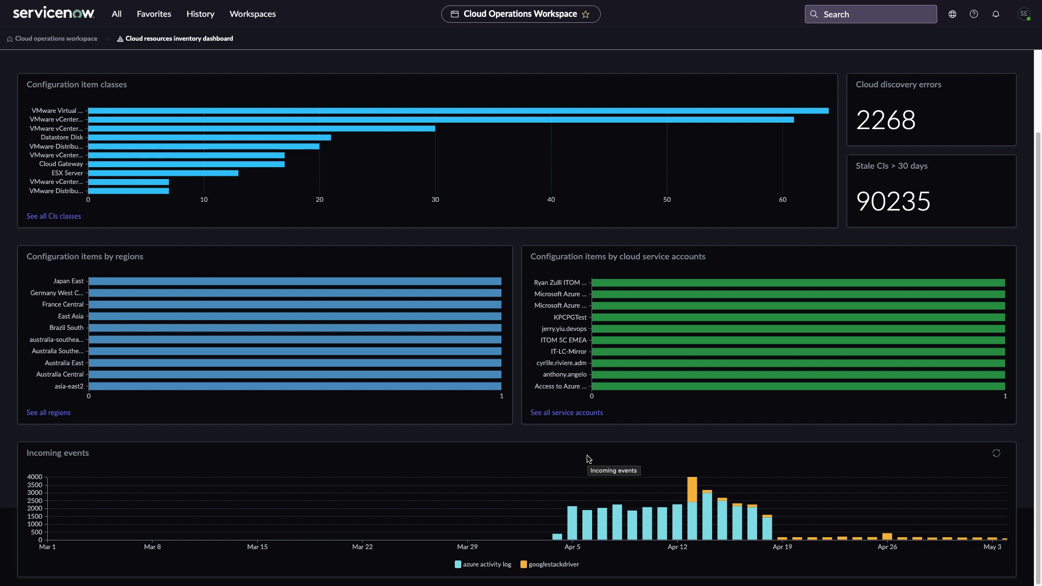
scroll(588, 459, up, 2)
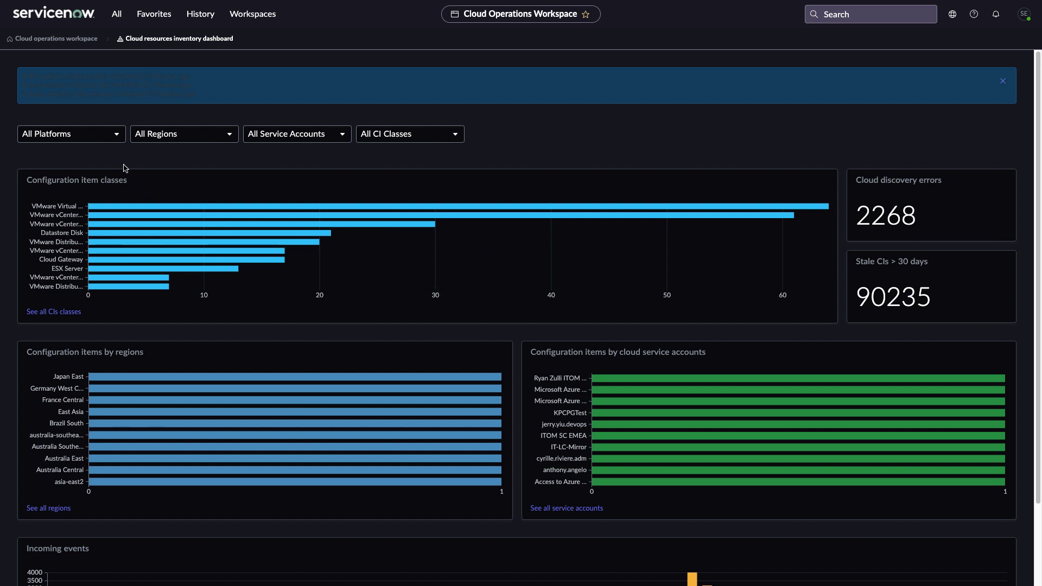
Step: Browse the dashboard filters, then filter the region to us-east-1
click(79, 139)
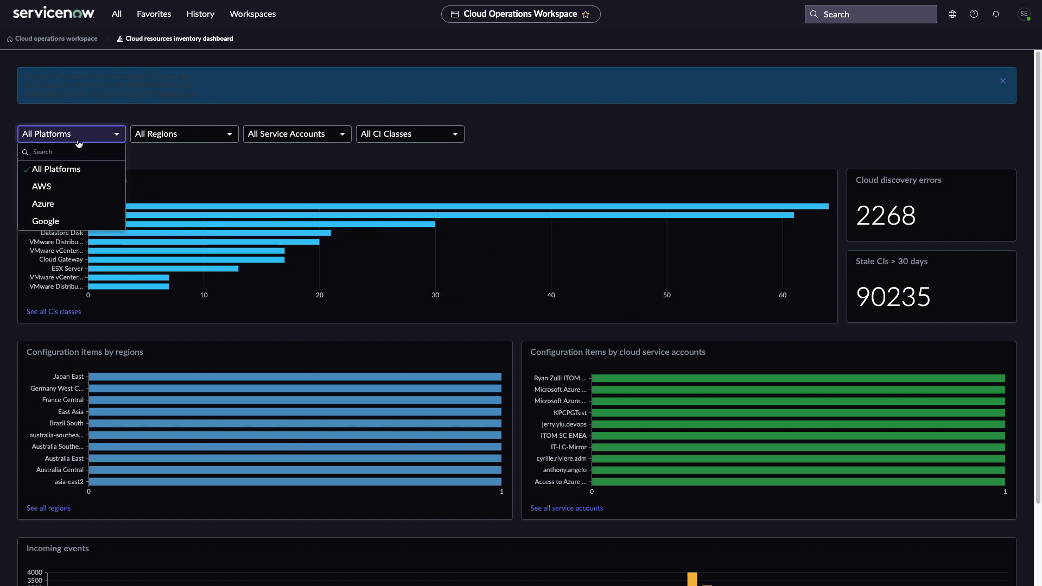
click(79, 140)
click(192, 140)
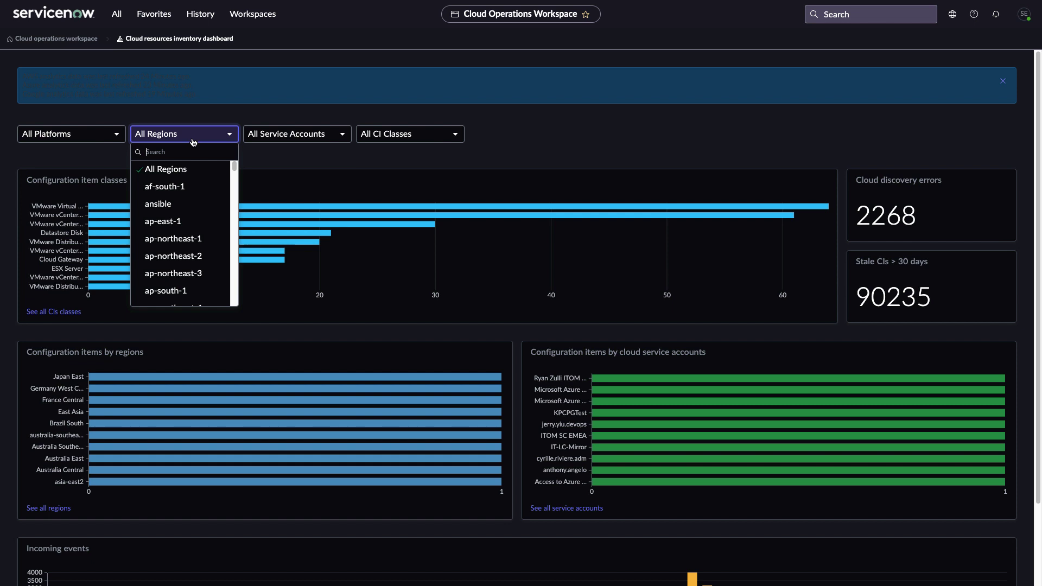
click(274, 140)
click(326, 140)
click(340, 140)
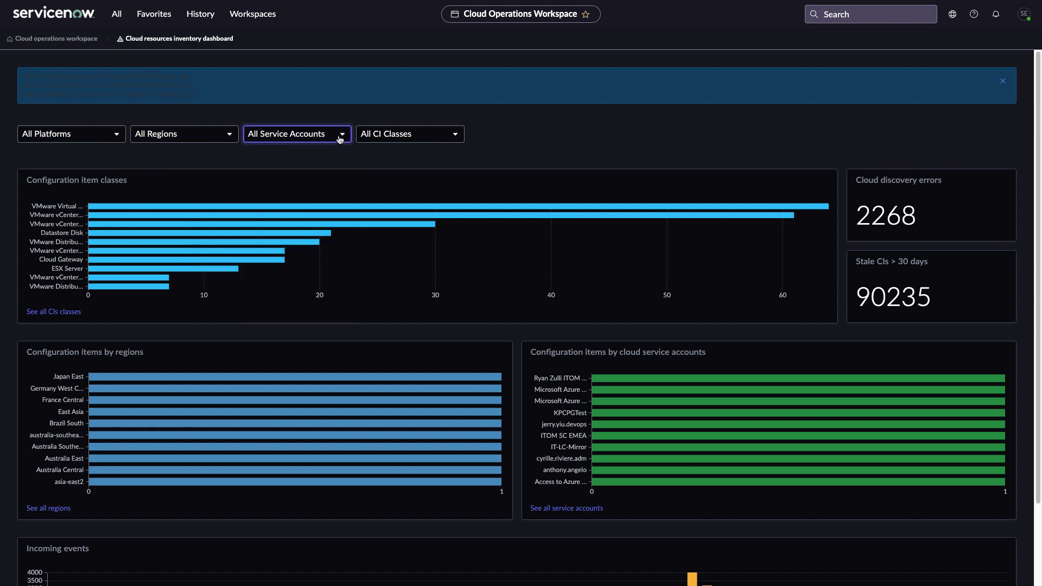
click(373, 138)
click(372, 139)
click(372, 139)
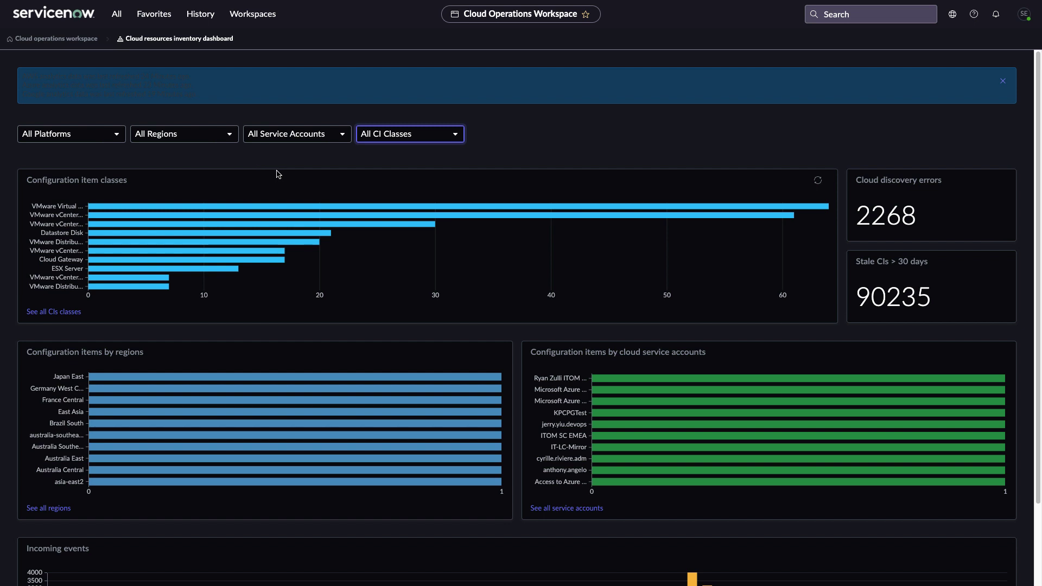
click(196, 136)
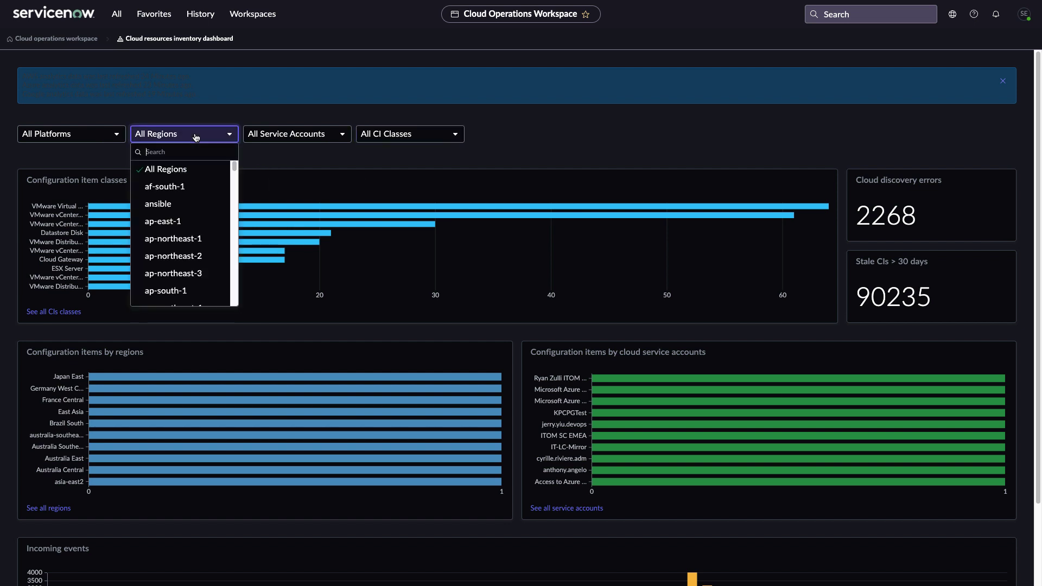
text(us)
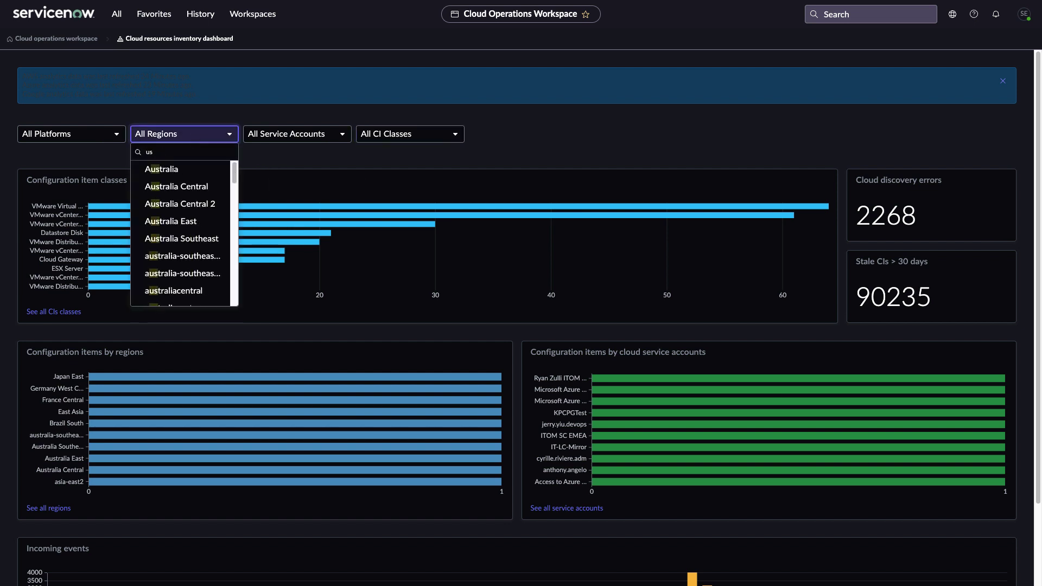
text(-eas)
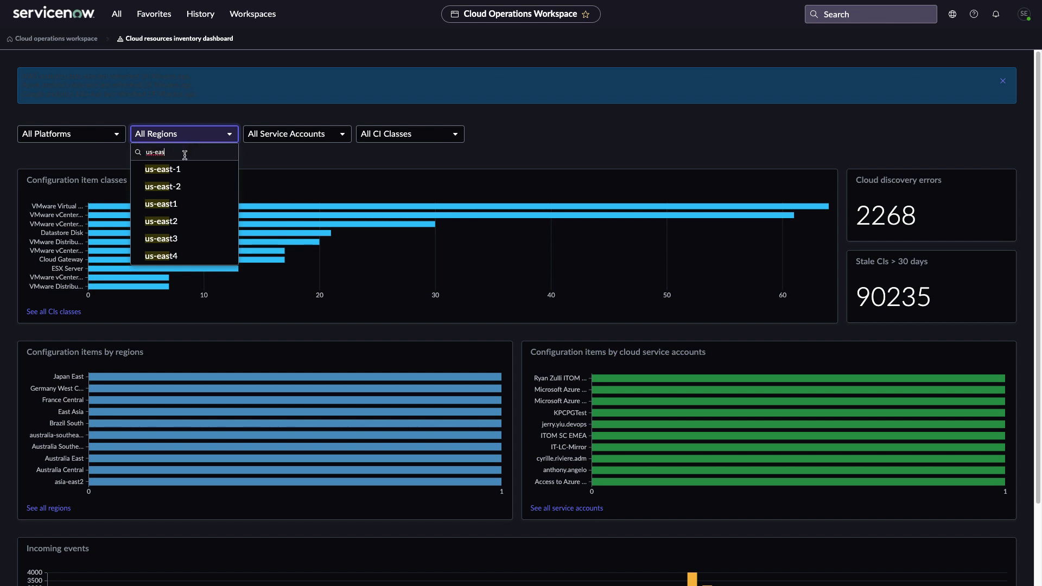
click(187, 169)
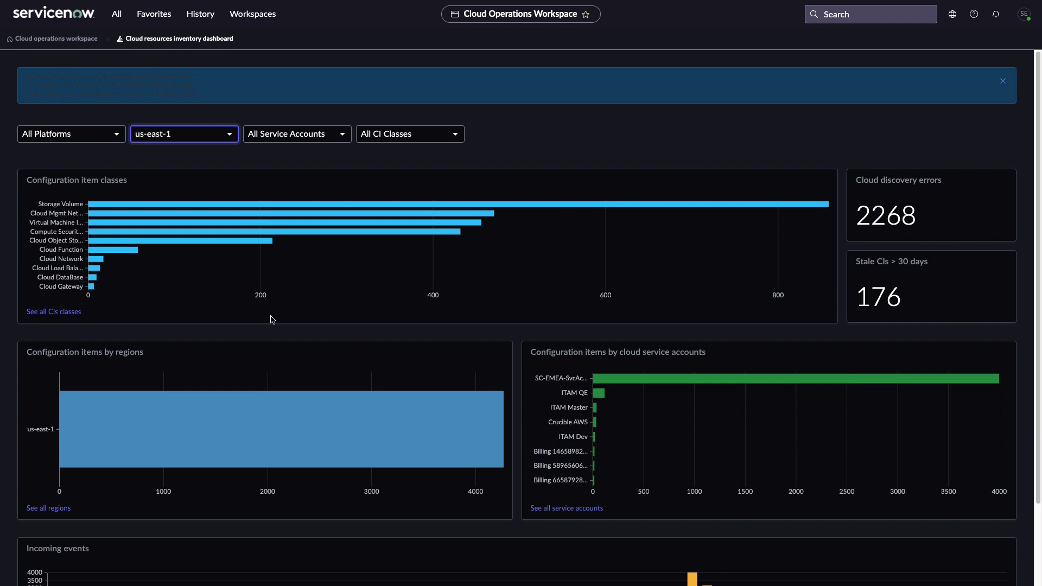
Step: Filter the CI class to Virtual Machine Instance by searching 'virt'
click(402, 137)
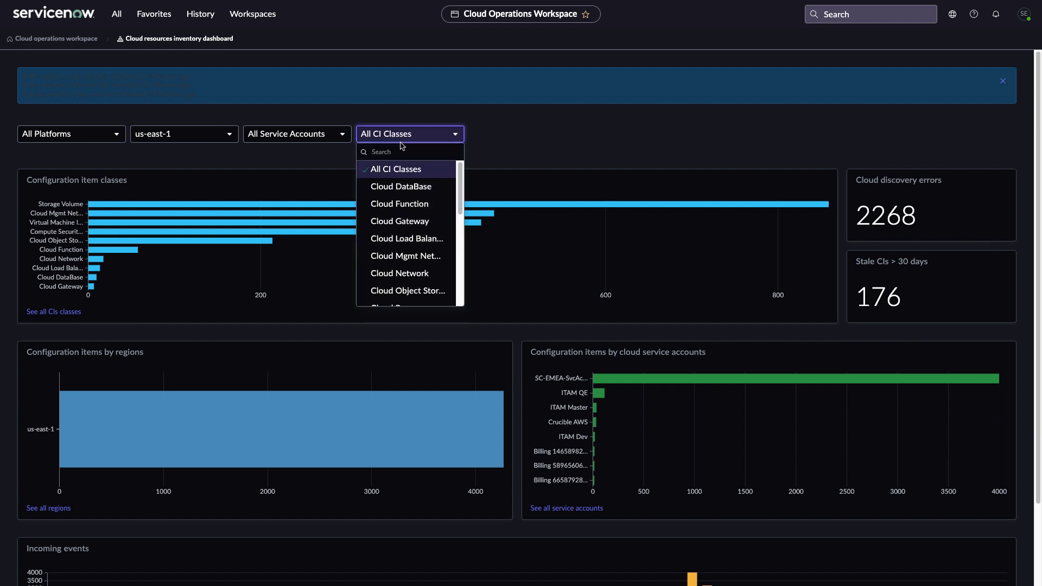
text(virt)
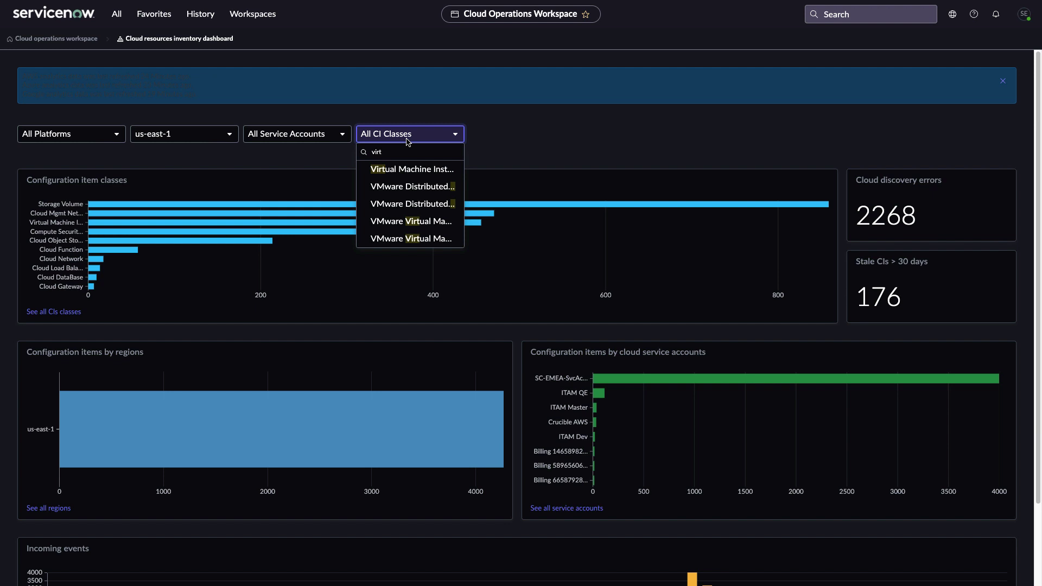
click(438, 170)
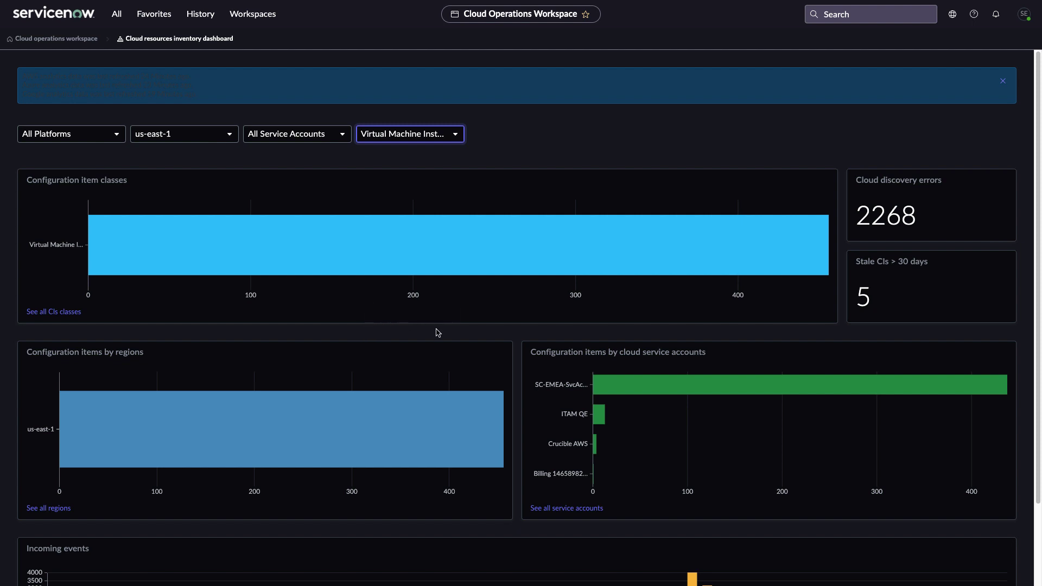
mouse_move(409, 282)
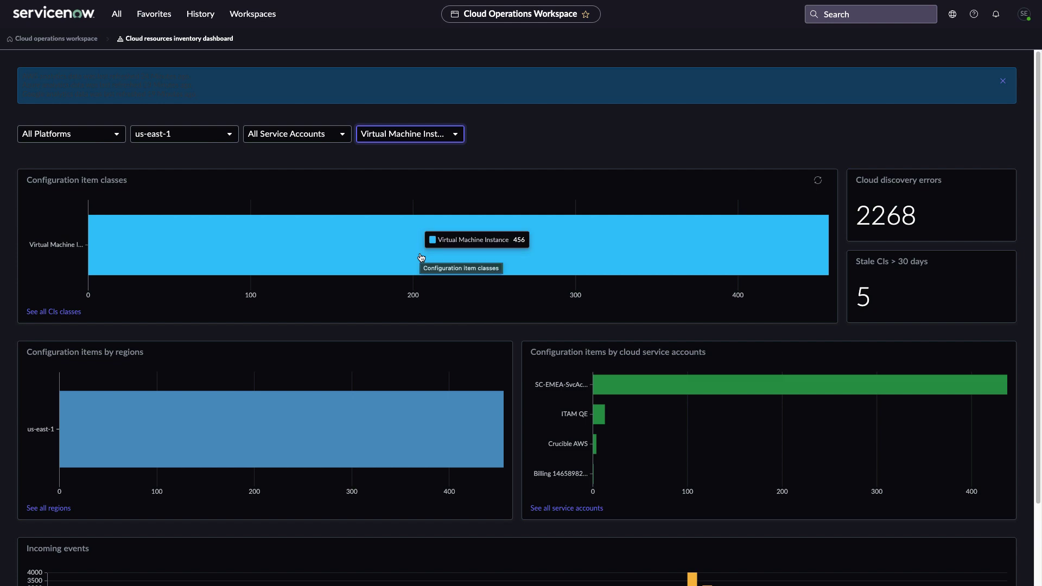
Step: Open the list of 456 us-east-1 virtual machine instances from the Virtual Machine Instance bar
click(421, 257)
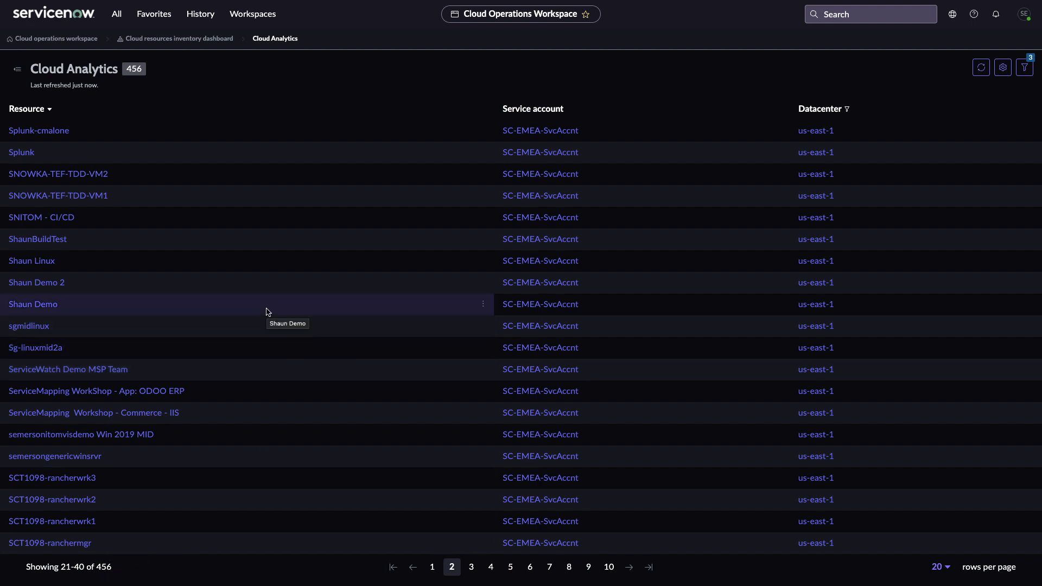
Step: Open the semersongenericwinsrvr VM record from the Cloud Analytics resource list
click(55, 457)
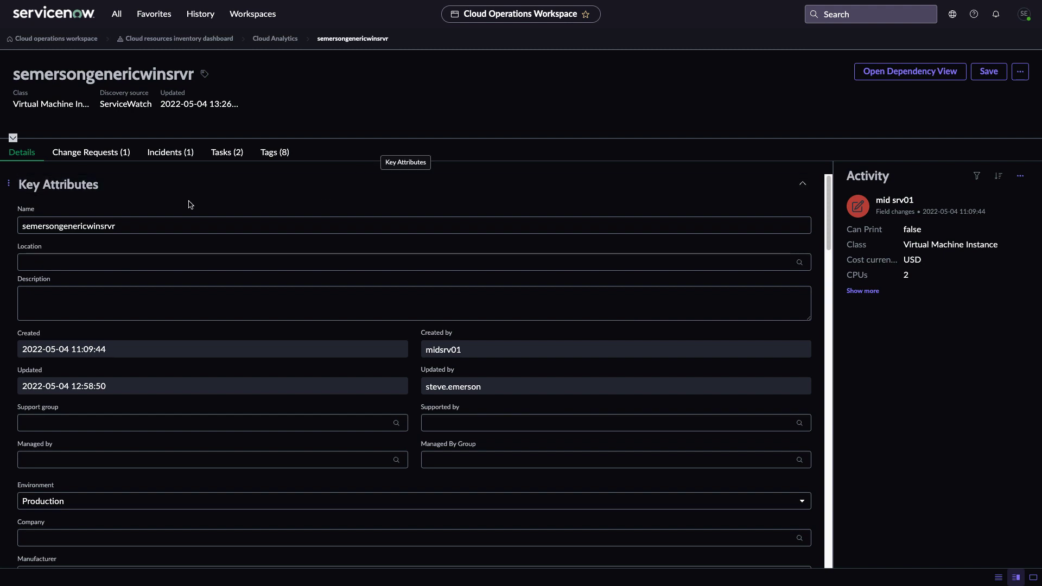
Step: Review the VM's change requests, incidents, and its two tasks, CHG0030114 and INC0010002
click(111, 158)
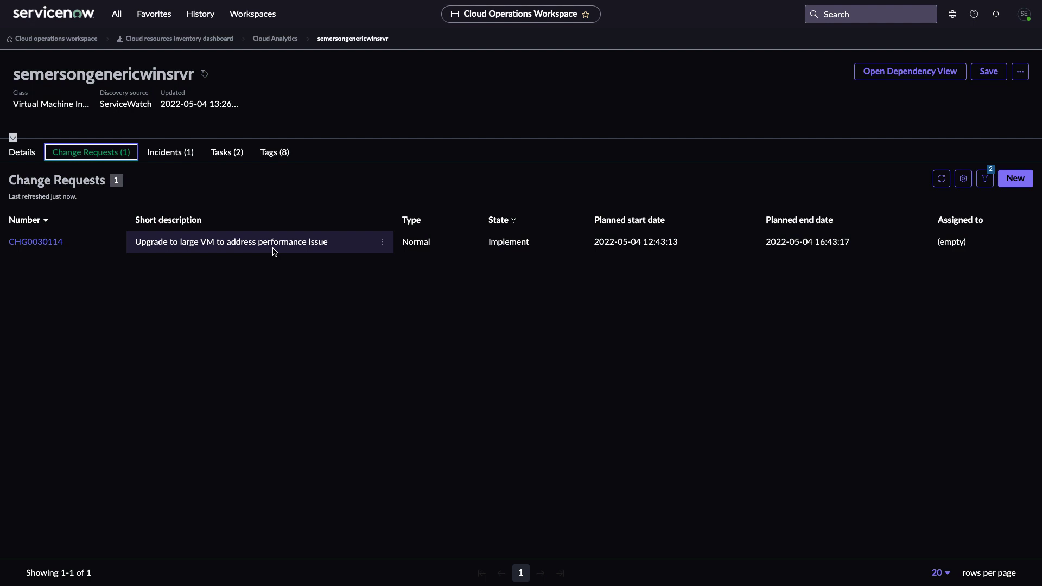
click(175, 151)
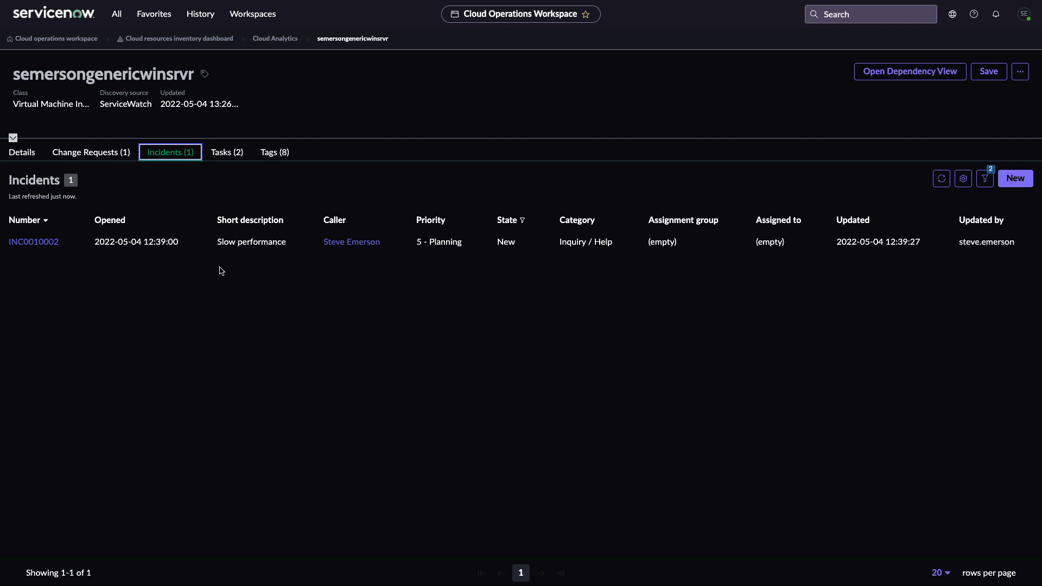
click(237, 158)
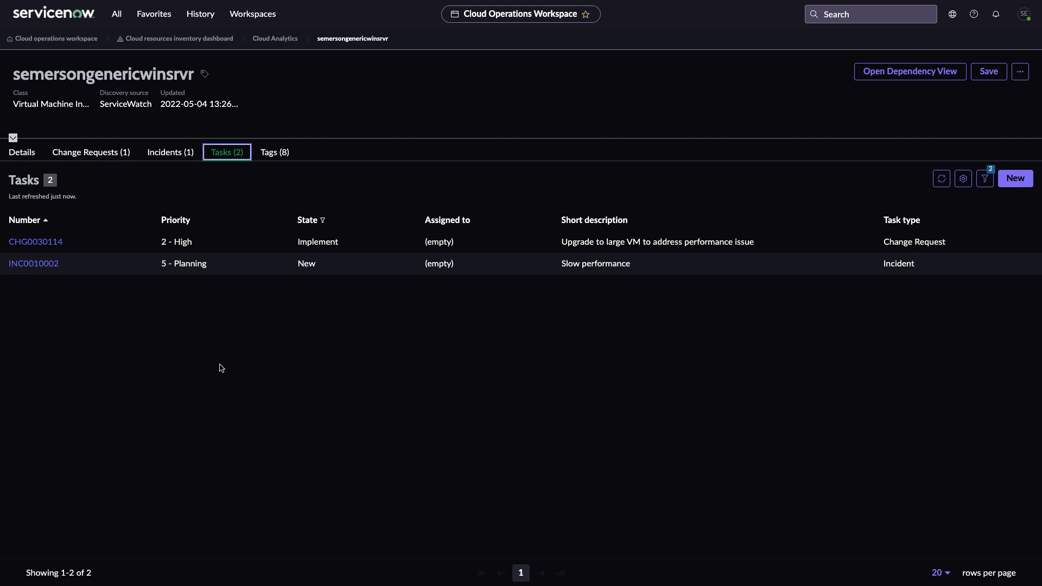
Step: Show the VM's 8 tags, including App Train Operations and env Production
click(284, 157)
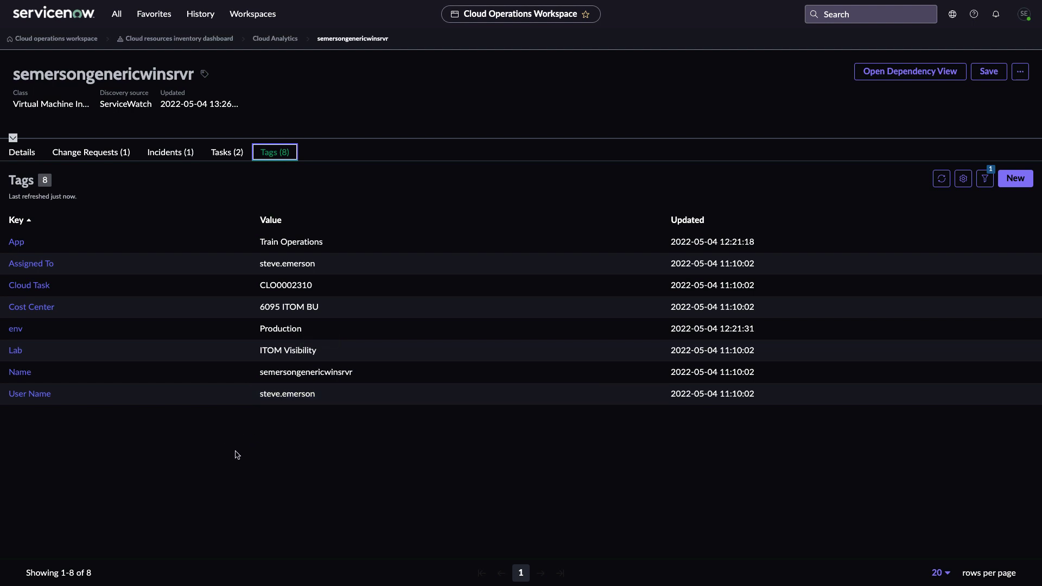
Step: Open the VM's dependency map and review CI details, current changes, incidents and related services
click(281, 446)
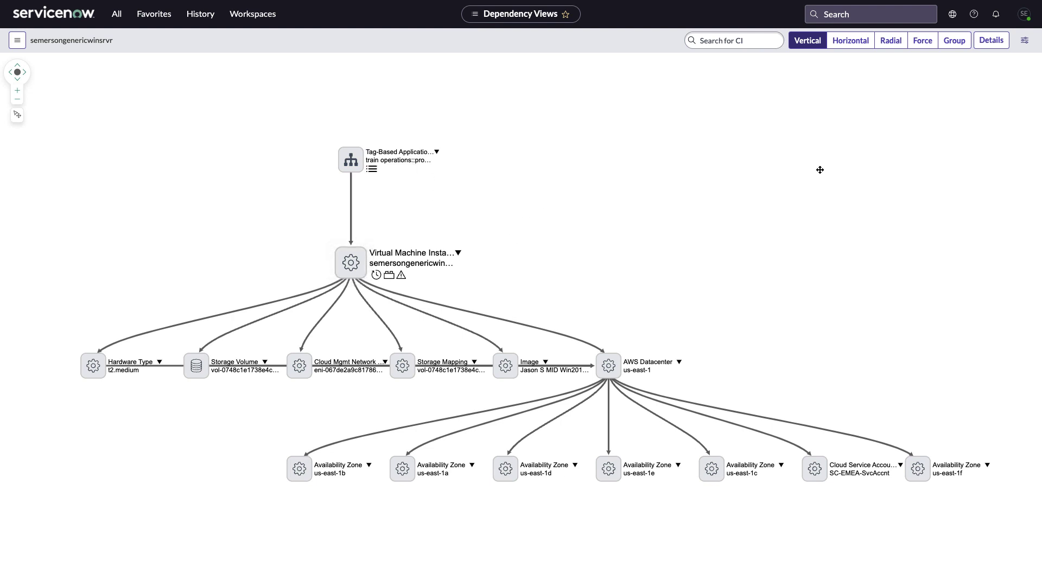
click(996, 45)
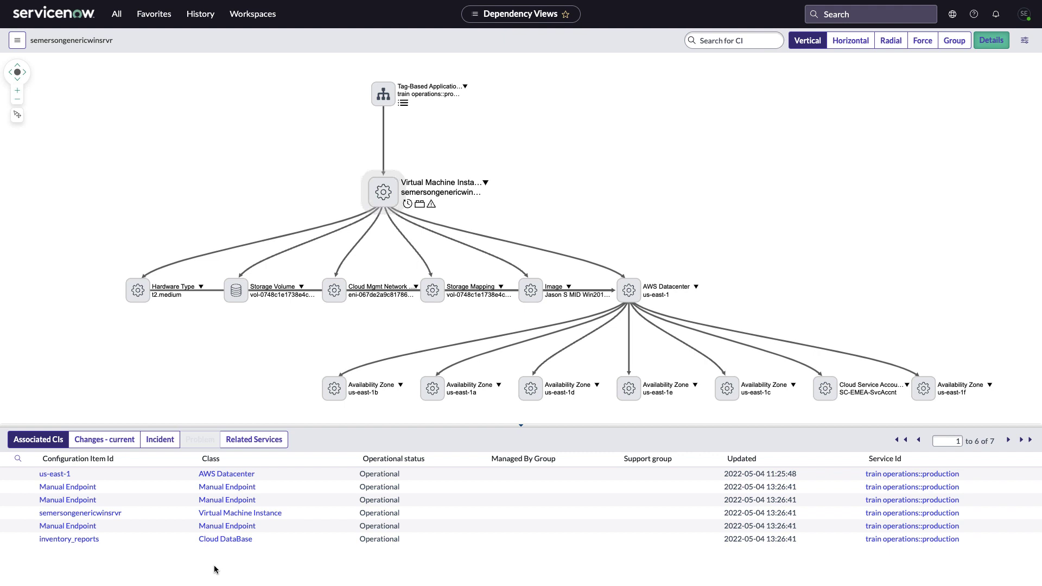
click(105, 442)
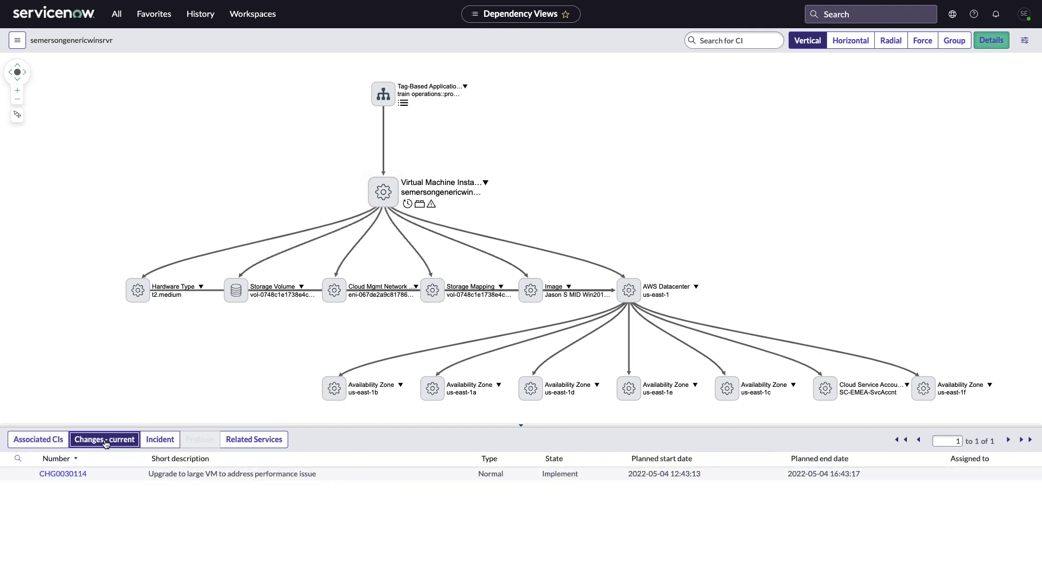
click(165, 442)
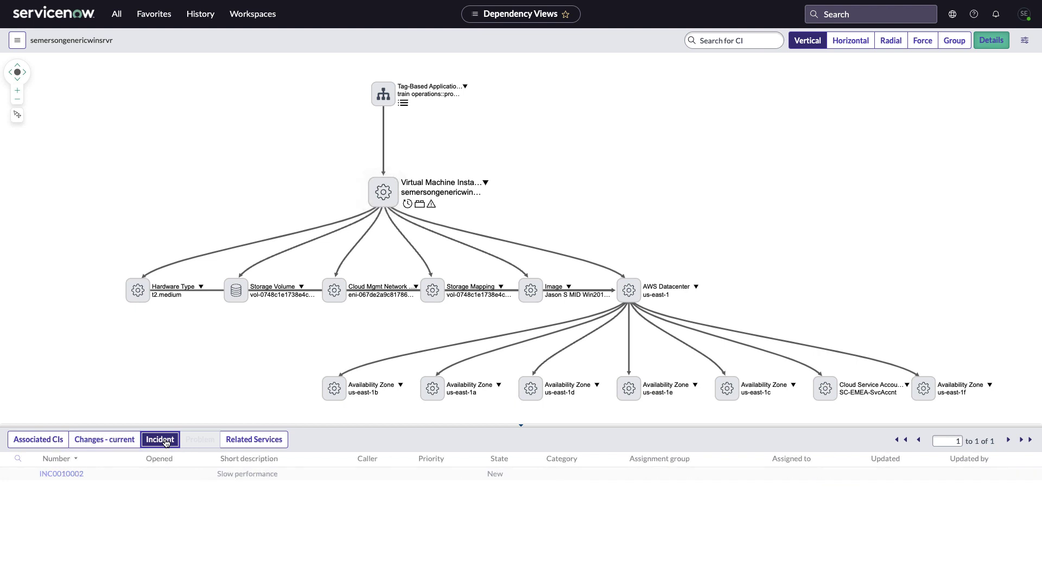
click(267, 446)
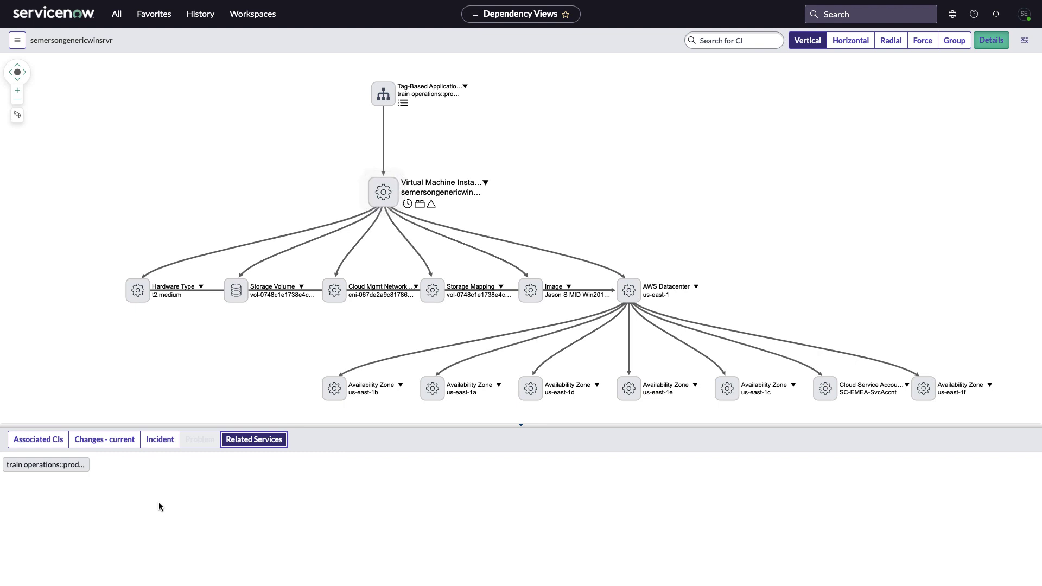
Step: Open the train operations::production service map and inspect the semersongenericwinsrvr and inventory_reports nodes
click(58, 468)
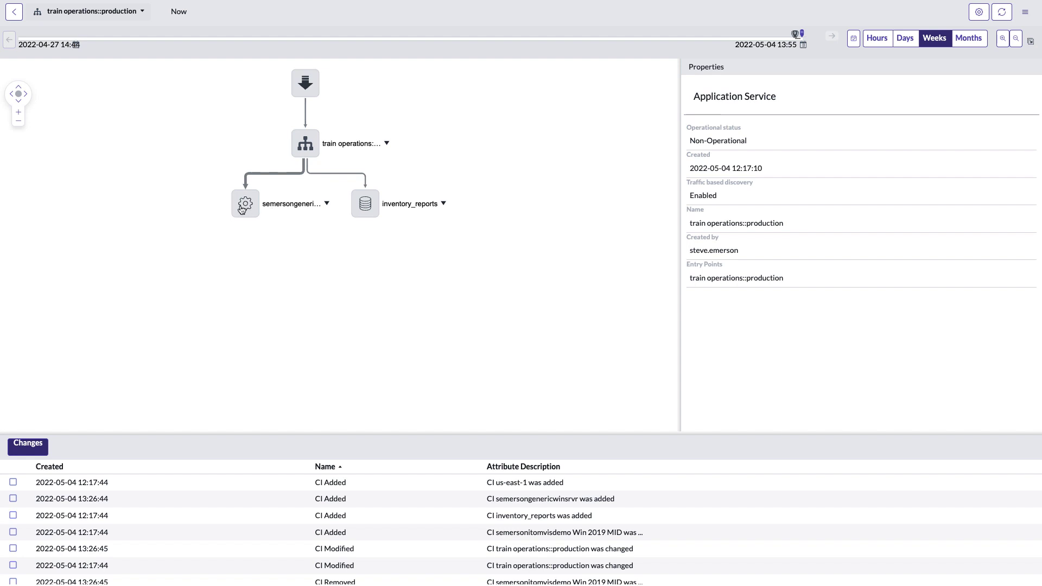
click(242, 209)
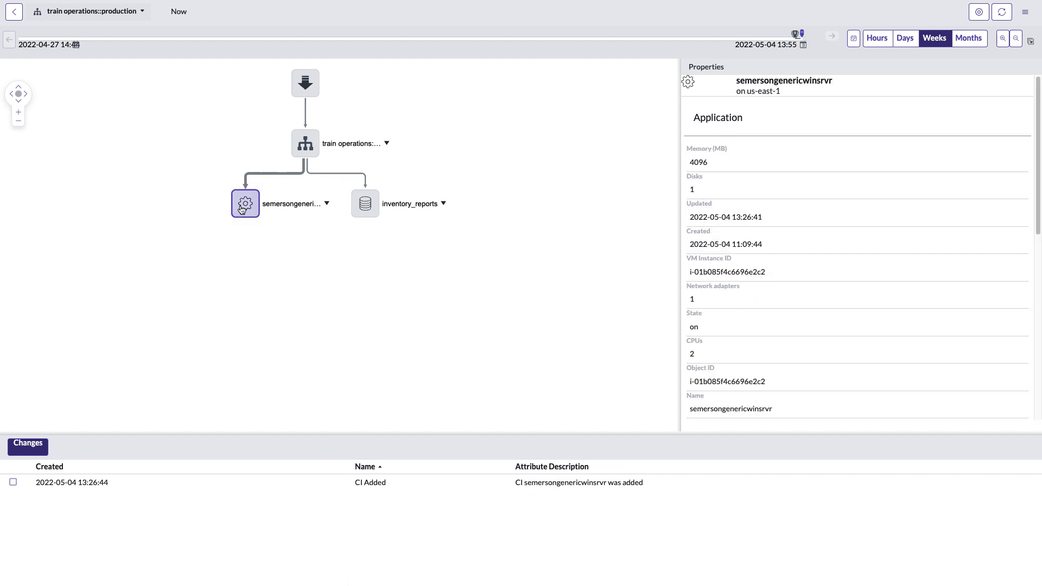
click(390, 208)
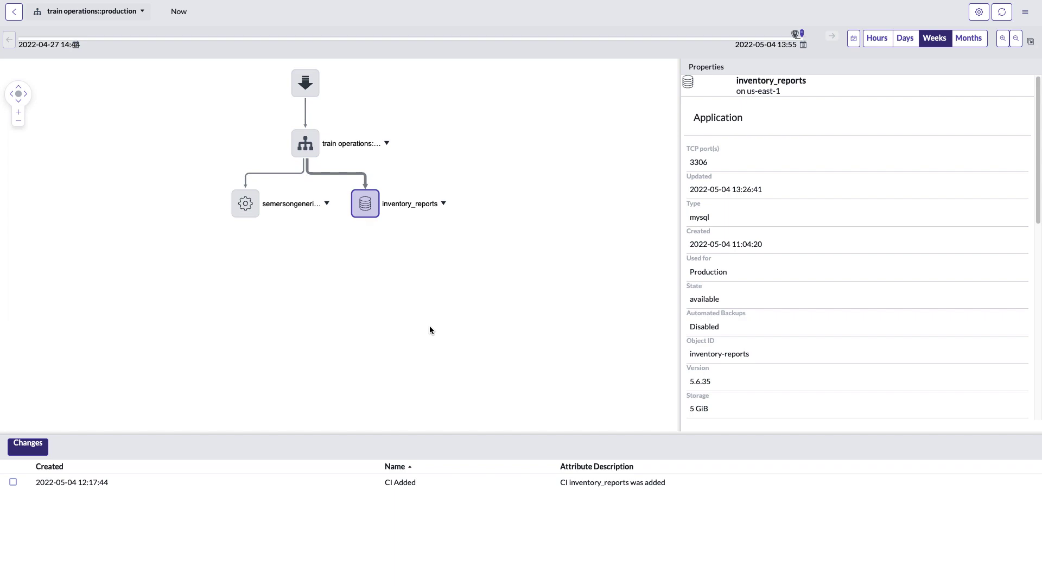
mouse_move(227, 1)
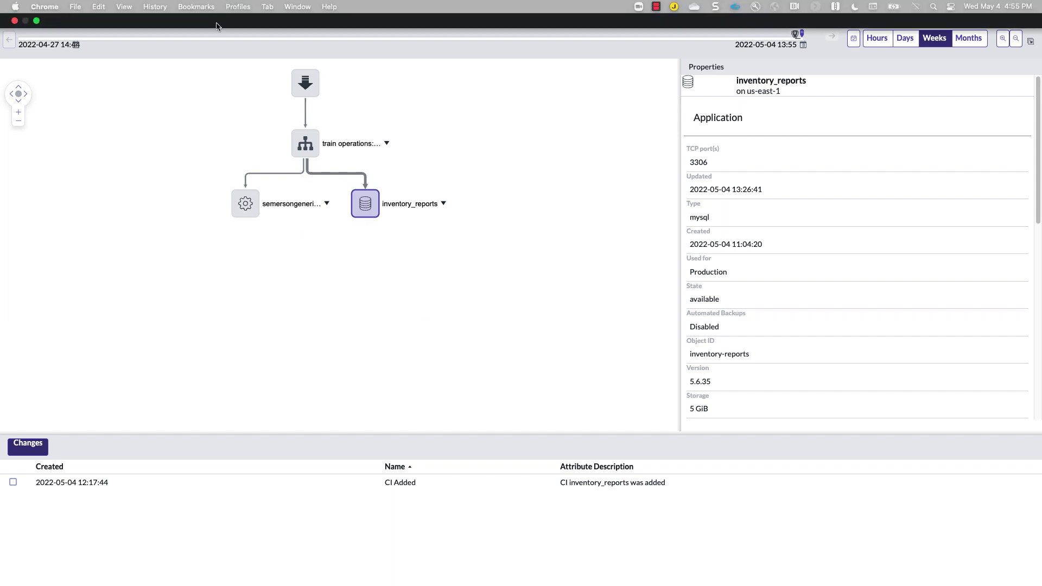